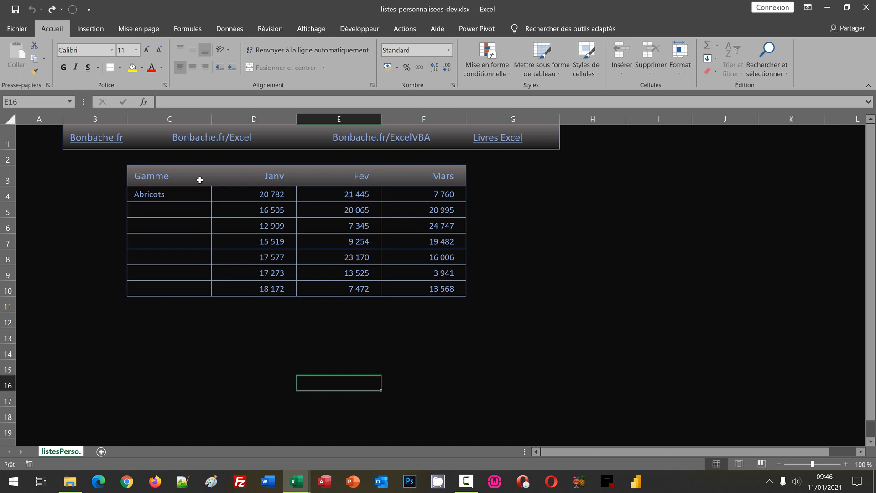
- Fill the Gamme column from Abricots in C4 down to C10
{"action": "left_click", "coordinate": [187, 196]}
{"action": "left_click_drag", "start_coordinate": [210, 201], "coordinate": [204, 292]}
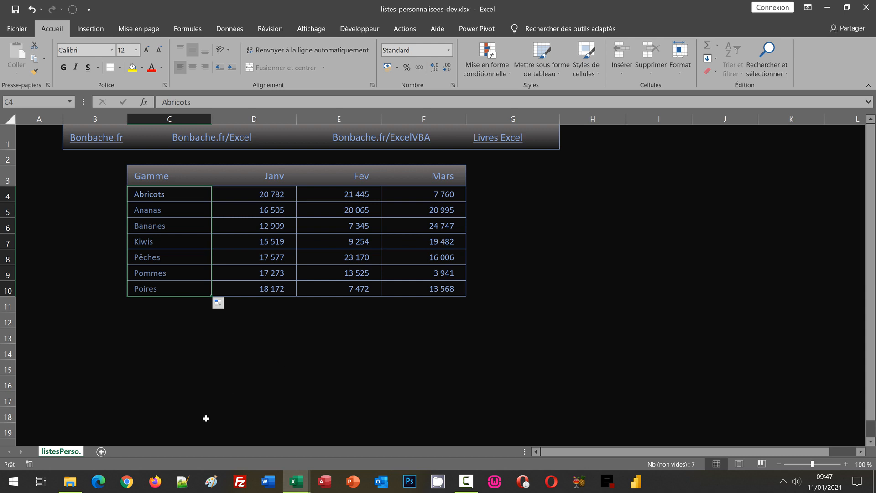
- Switch to the open workbook listes-personnalisees.xlsx and deselect to an empty cell below its table
{"action": "mouse_move", "coordinate": [300, 482]}
{"action": "left_click", "coordinate": [332, 436]}
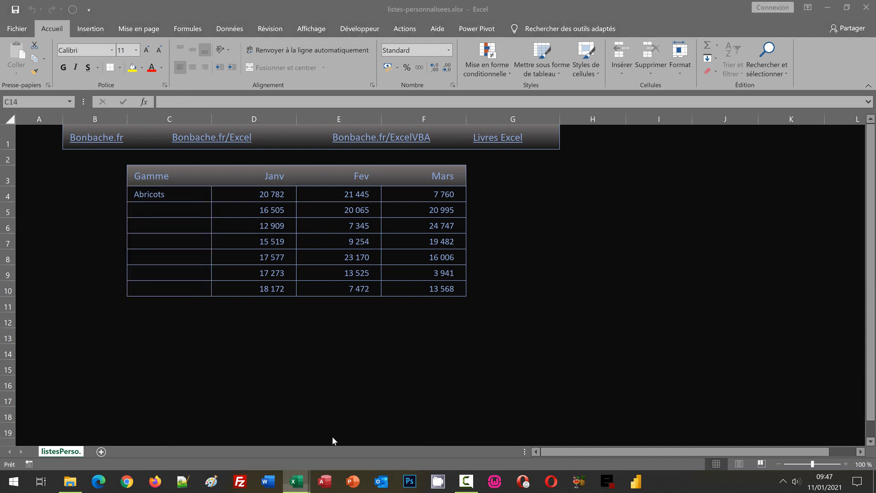
{"action": "left_click", "coordinate": [268, 323]}
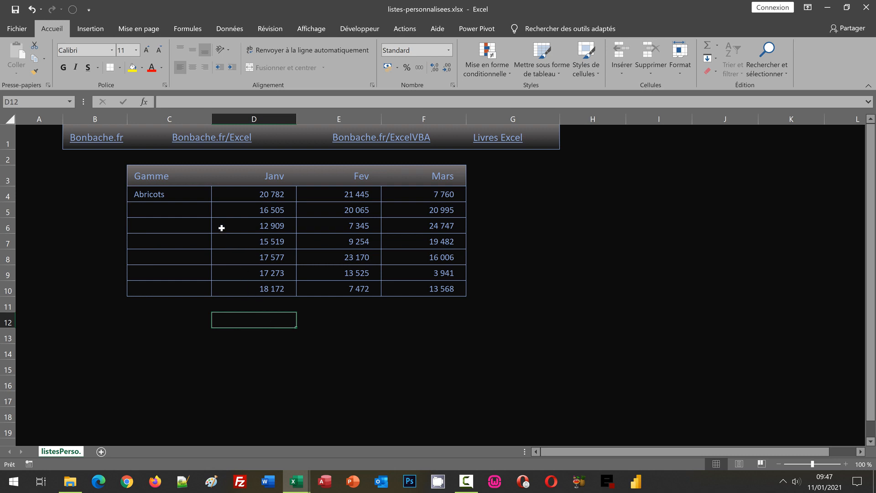
- Try to extend Abricots from C4 down to C10 as a series in this workbook's Gamme column
{"action": "left_click", "coordinate": [184, 195]}
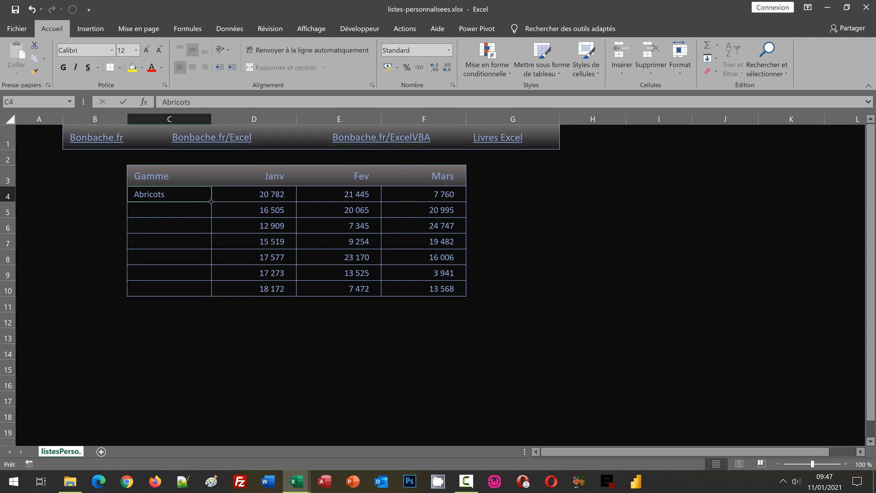
{"action": "left_click_drag", "start_coordinate": [211, 201], "coordinate": [203, 293]}
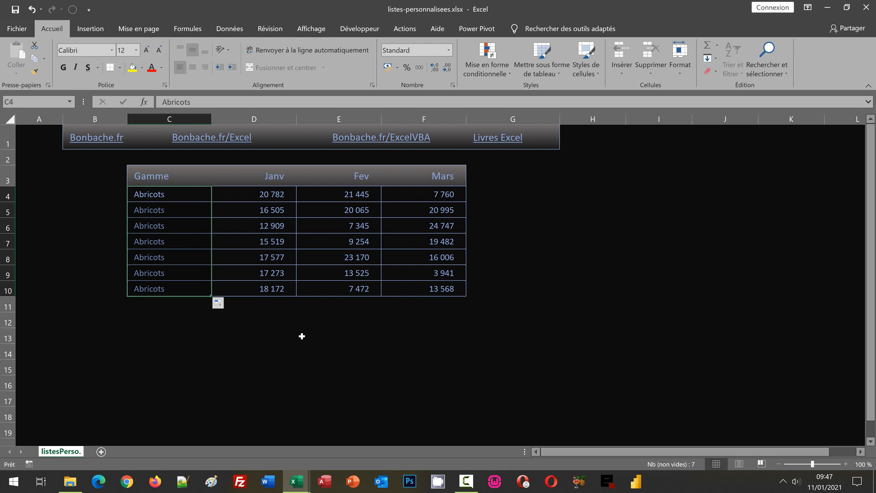
{"action": "left_click", "coordinate": [301, 337]}
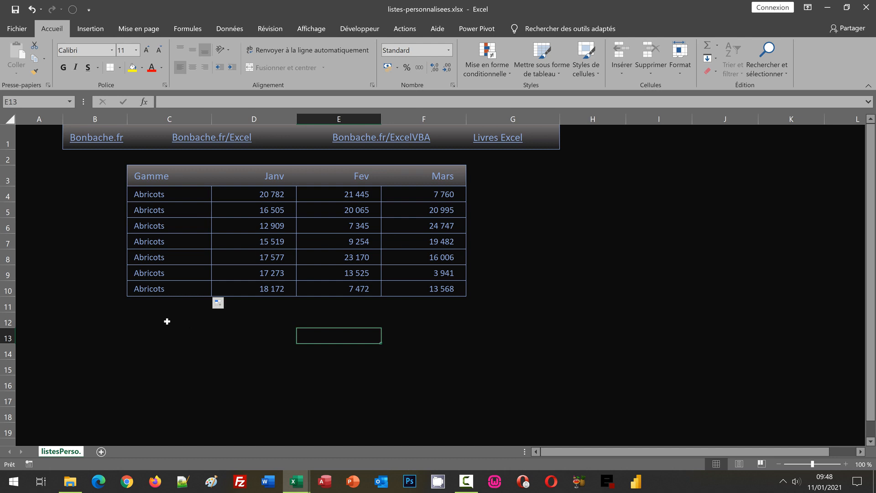
- Clear the contents of the Gamme cells C4:C10
{"action": "left_click", "coordinate": [165, 195]}
{"action": "left_click_drag", "start_coordinate": [165, 195], "coordinate": [168, 288]}
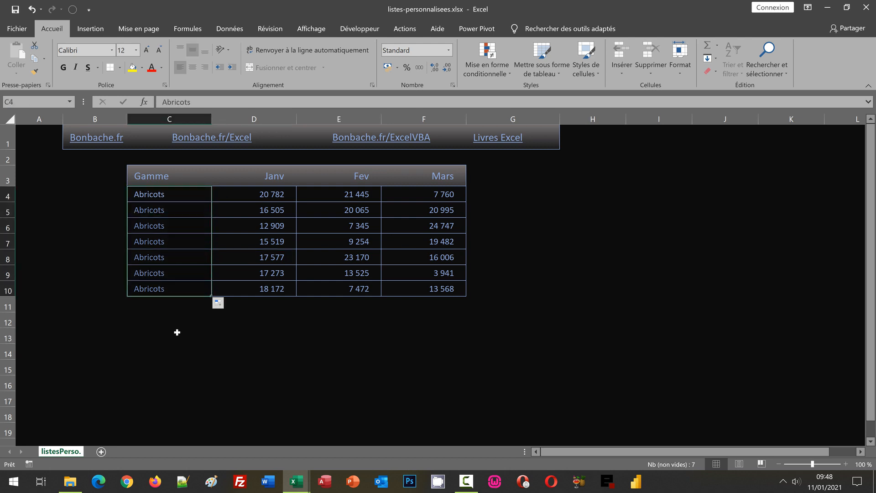
{"action": "key", "text": "Delete"}
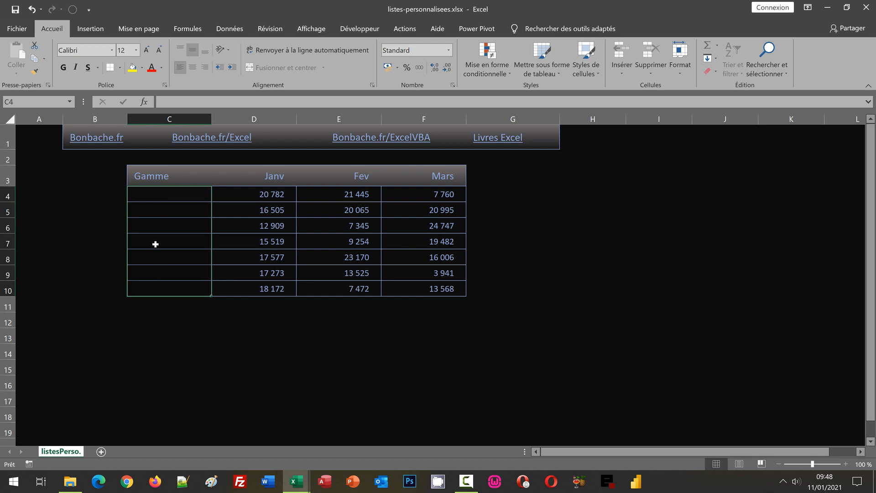
- Open the custom lists editor from the program's advanced options
{"action": "left_click", "coordinate": [13, 31]}
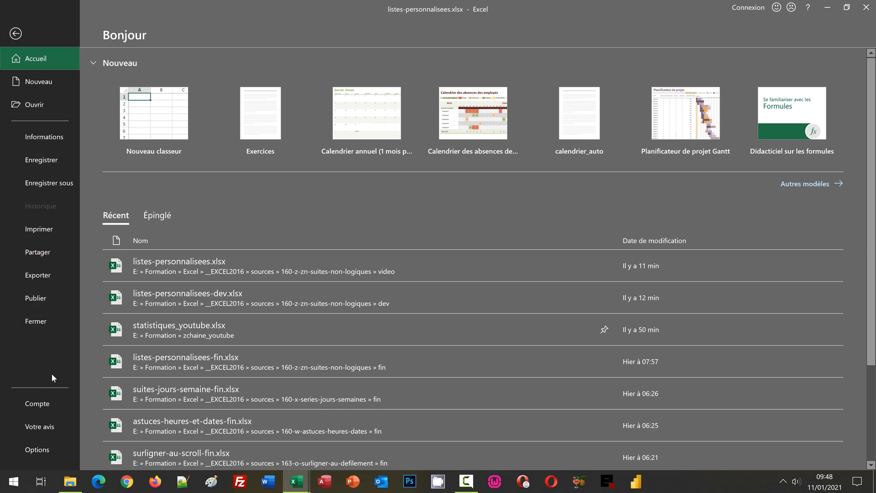
{"action": "left_click", "coordinate": [38, 448]}
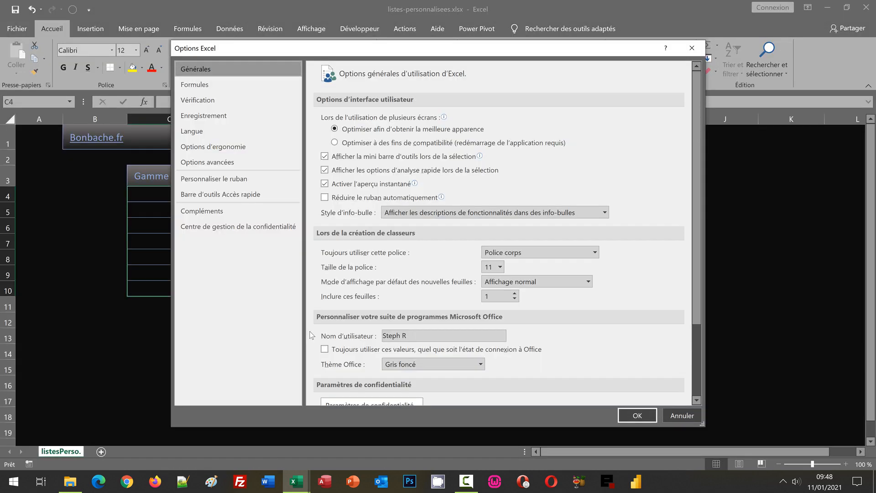
{"action": "left_click", "coordinate": [199, 164]}
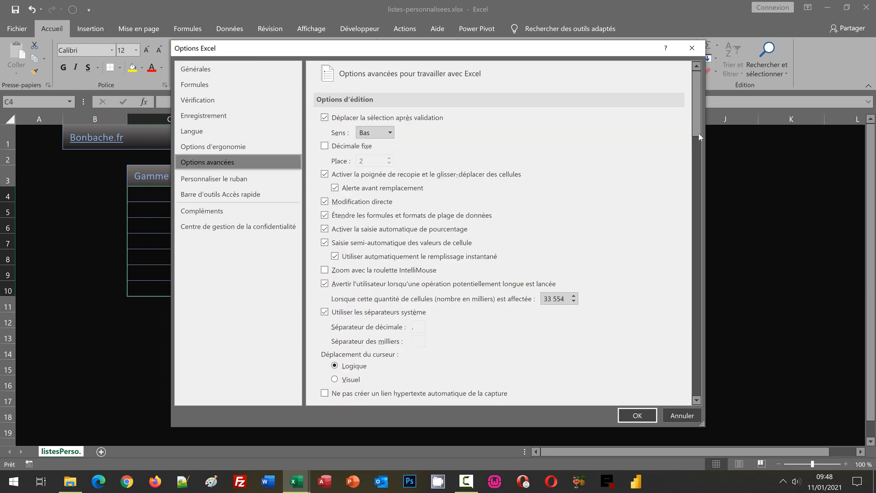
{"action": "left_click_drag", "start_coordinate": [697, 134], "coordinate": [697, 369]}
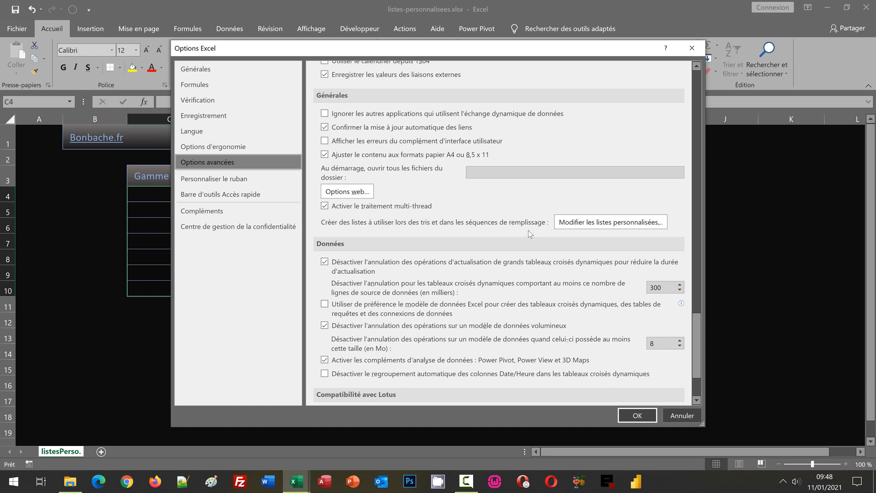
{"action": "left_click", "coordinate": [603, 224]}
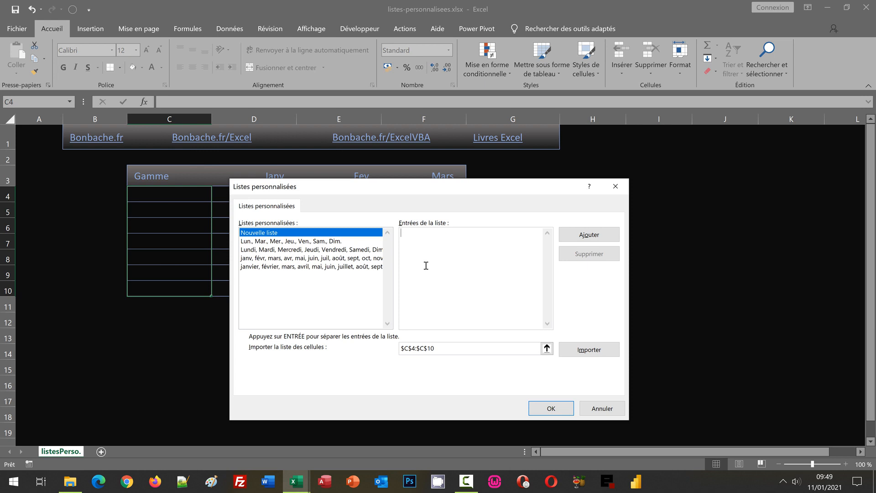
- Add a new custom list with entries Bmw, Dacia, Fiat, Mercedes, Nissan, Opel, Peugeot, Renault and Toyota, and save the options
{"action": "type", "text": "Bmw"}
{"action": "key", "text": "Return"}
{"action": "type", "text": "Dacia"}
{"action": "key", "text": "Return"}
{"action": "type", "text": "Fiat"}
{"action": "key", "text": "Return"}
{"action": "type", "text": "Mercedes"}
{"action": "key", "text": "Return"}
{"action": "type", "text": "Nissan"}
{"action": "key", "text": "Return"}
{"action": "type", "text": "Opel "}
{"action": "type", "text": "Peugeot "}
{"action": "type", "text": "Renault"}
{"action": "key", "text": "Return"}
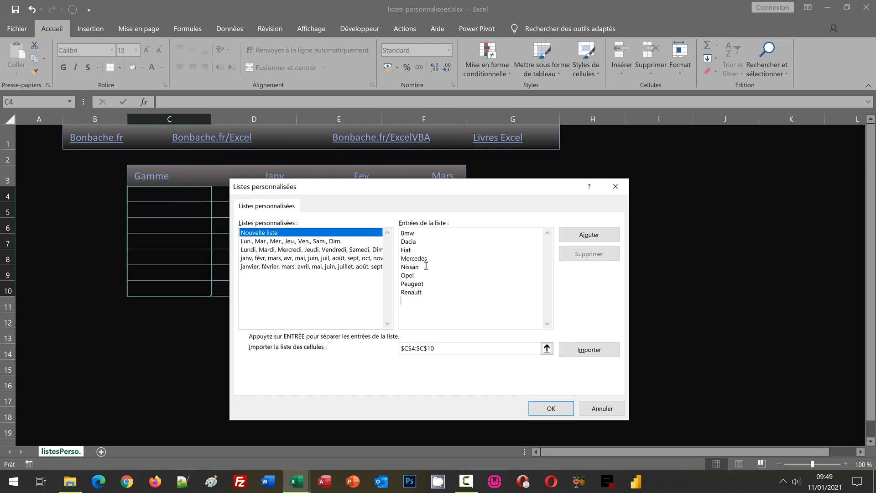
{"action": "type", "text": "Toyota"}
{"action": "left_click", "coordinate": [579, 238]}
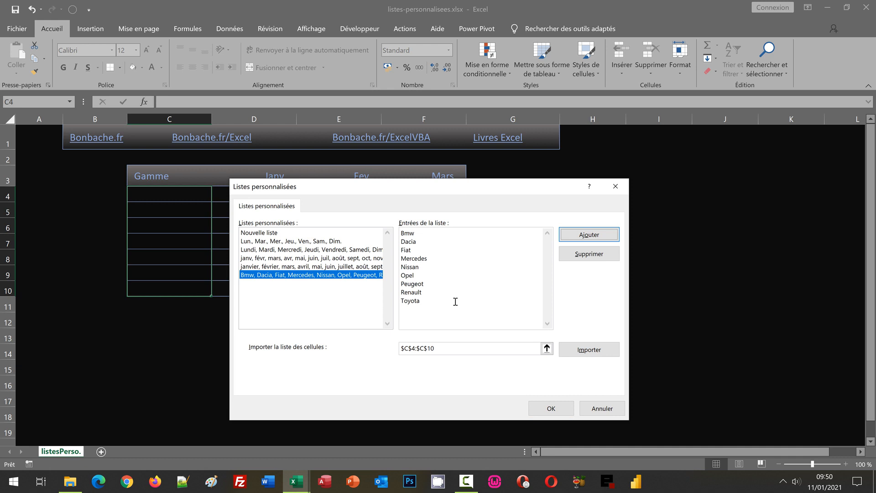
{"action": "left_click", "coordinate": [540, 409]}
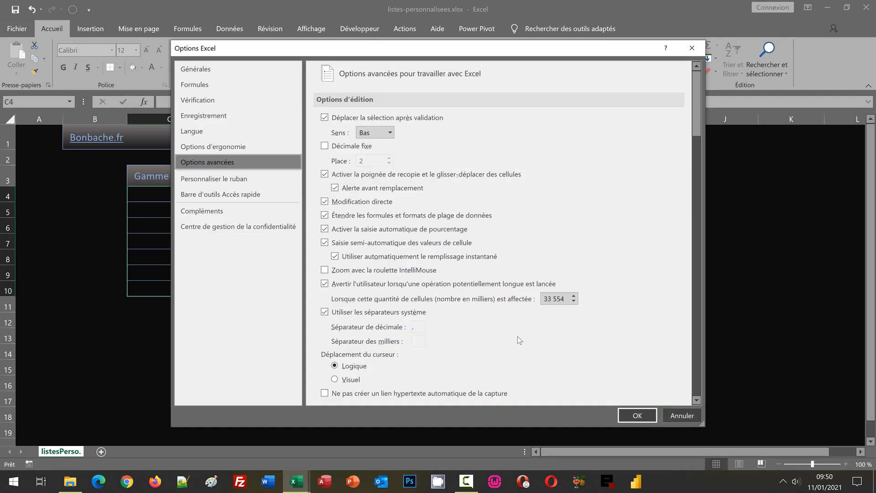
{"action": "left_click", "coordinate": [637, 415]}
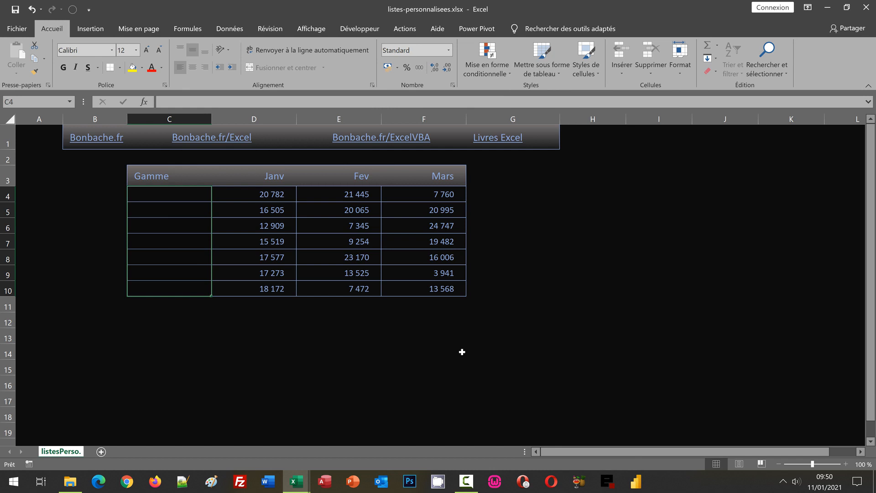
- Enter Fiat in C4 and fill the car-brand series down to C10
{"action": "left_click", "coordinate": [174, 192]}
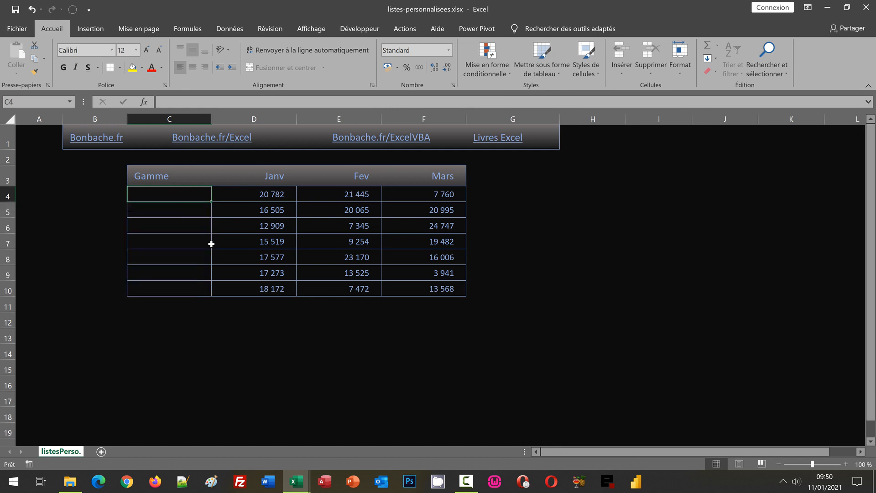
{"action": "type", "text": "Fiat"}
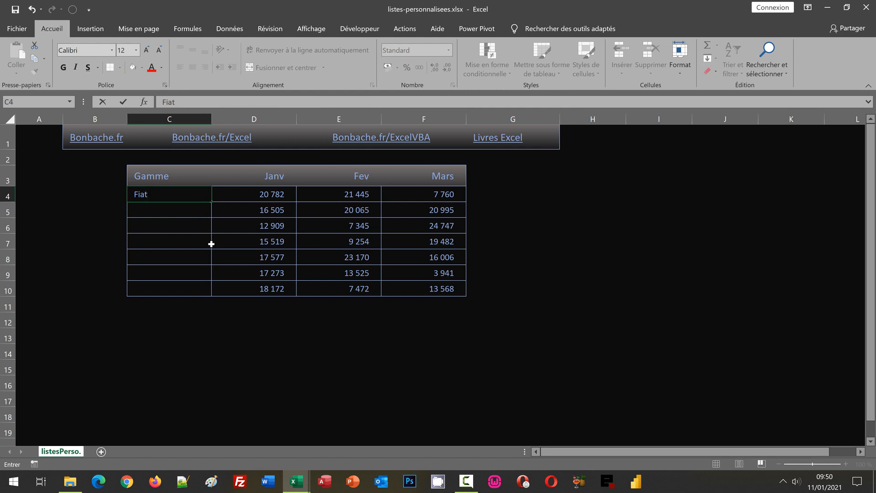
{"action": "key", "text": "ctrl+Return"}
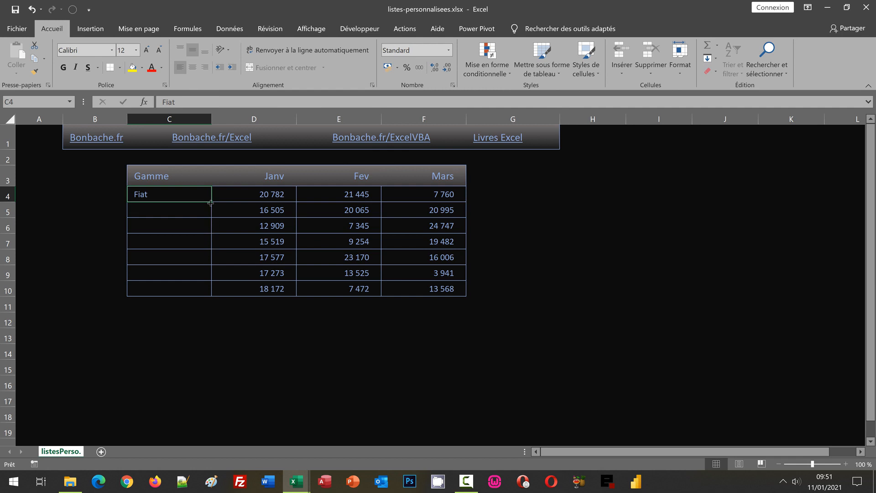
{"action": "left_click_drag", "start_coordinate": [210, 202], "coordinate": [206, 289]}
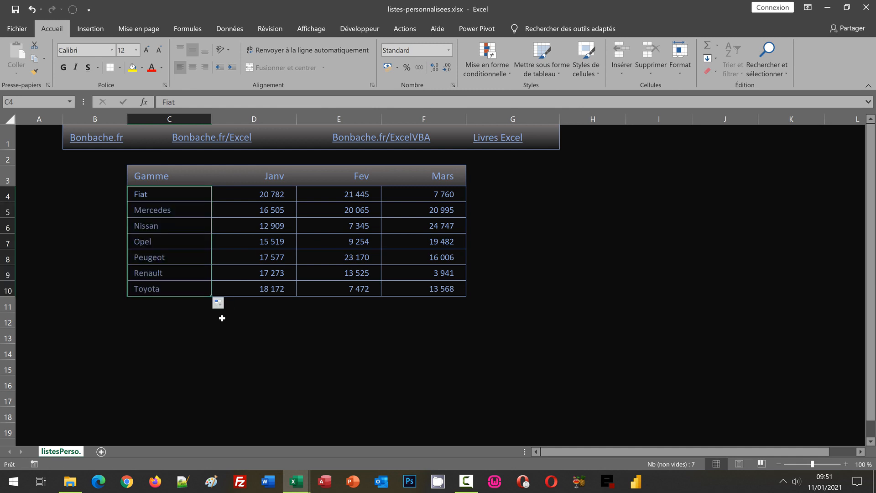